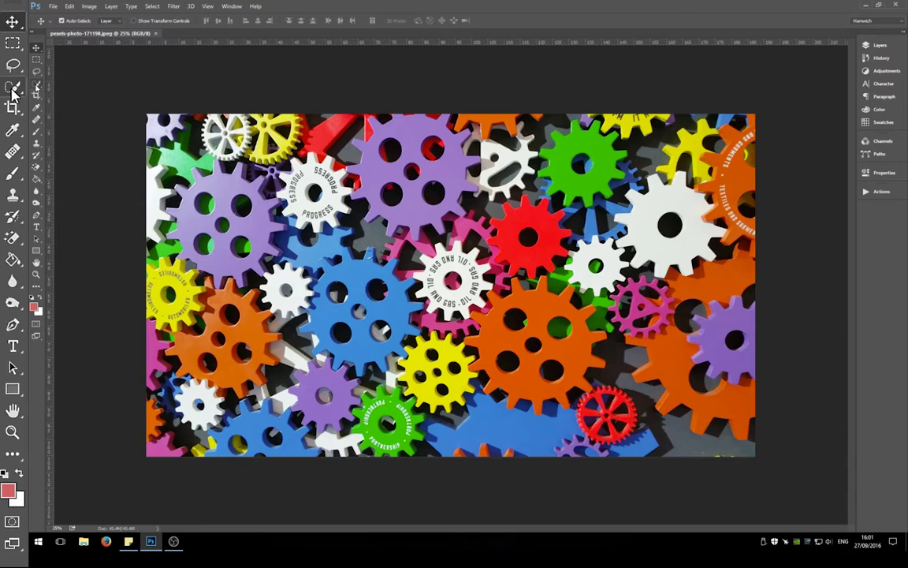
Swap the Quick Selection Tool for the Magic Wand Tool from the toolbar flyout.
{"action": "left_click", "coordinate": [12, 87]}
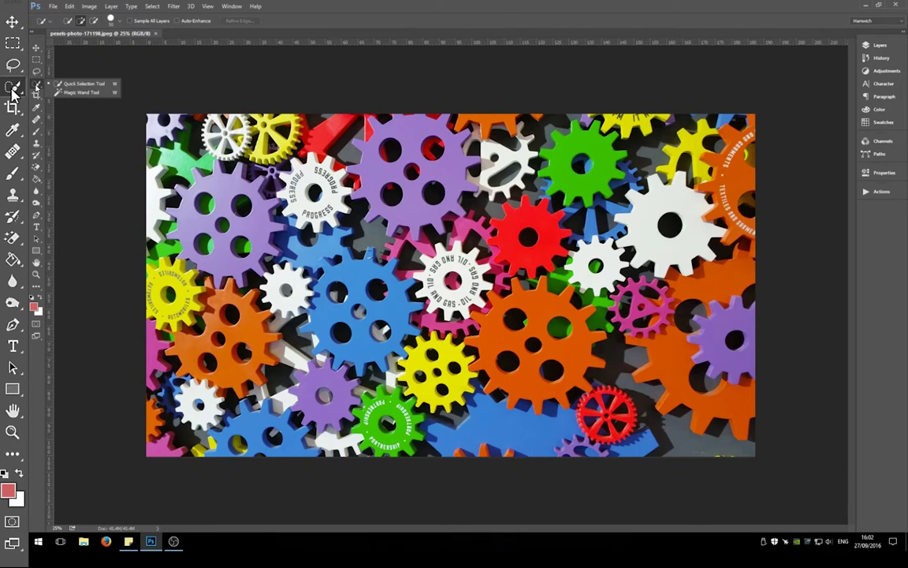
{"action": "left_click", "coordinate": [106, 93]}
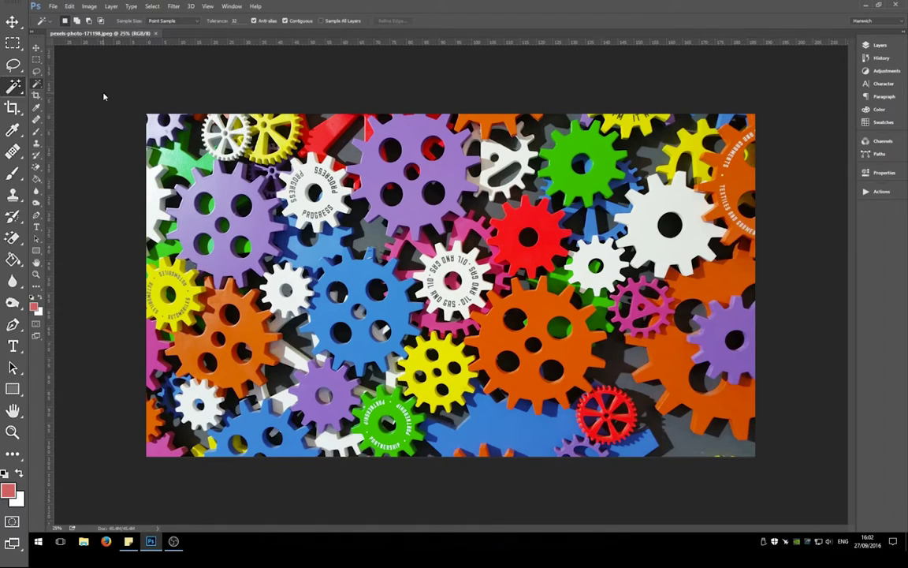
Magic Wand the top purple gear, then the lower one, finishing on the upper-left purple gear.
{"action": "left_click", "coordinate": [449, 172]}
{"action": "left_click", "coordinate": [342, 388]}
{"action": "left_click", "coordinate": [263, 225]}
Select the top-centre gear, deselect, then intersect purple with white gear, dismissing the no-pixels warning.
{"action": "left_click", "coordinate": [409, 158]}
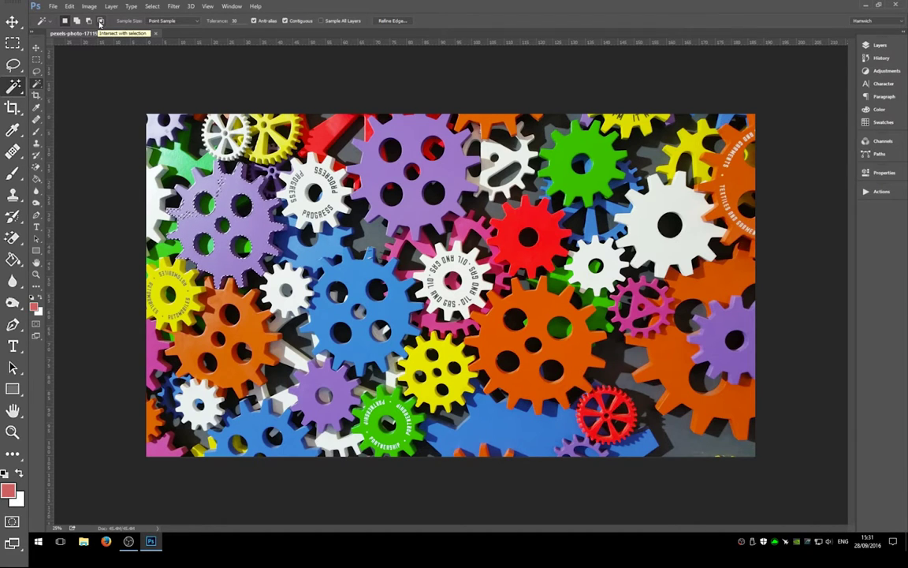
{"action": "key", "text": "ctrl+d"}
{"action": "left_click", "coordinate": [100, 22]}
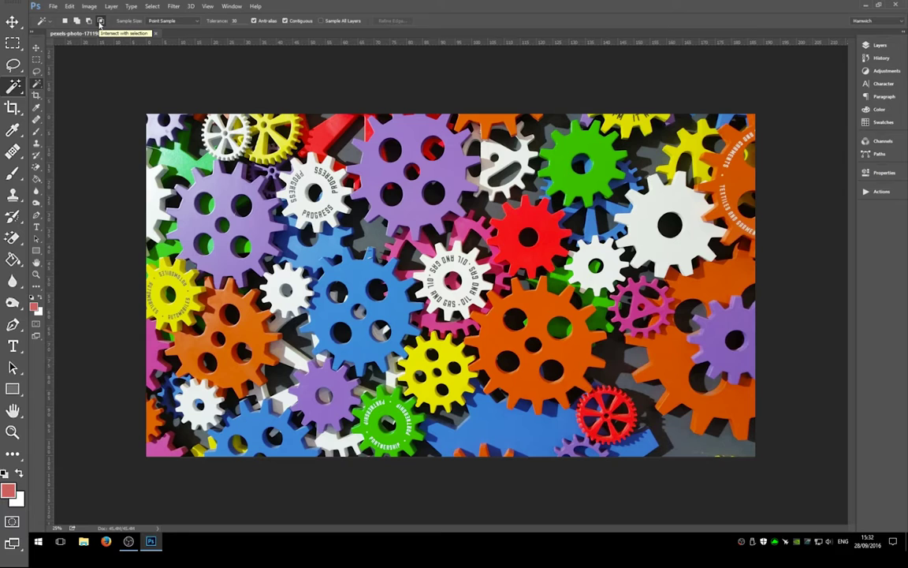
{"action": "left_click", "coordinate": [231, 197]}
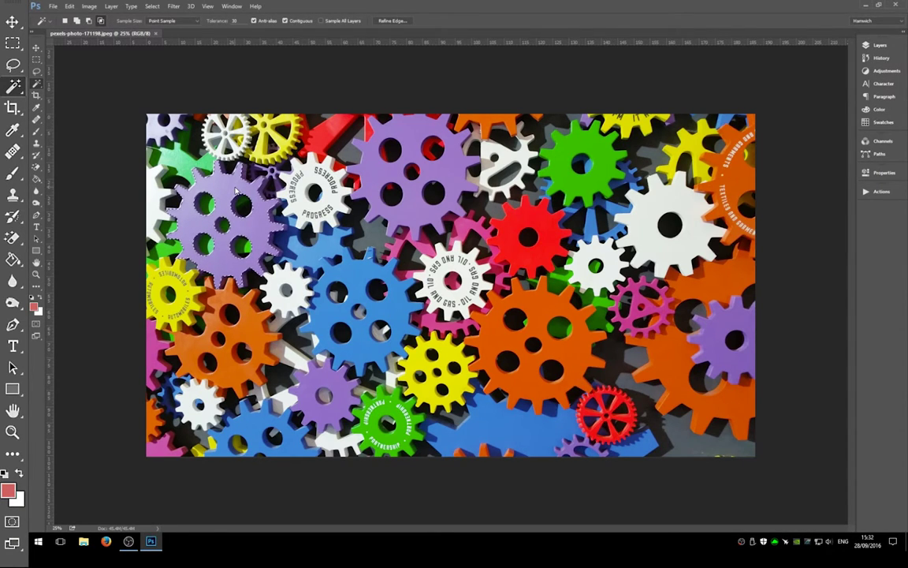
{"action": "left_click", "coordinate": [270, 173]}
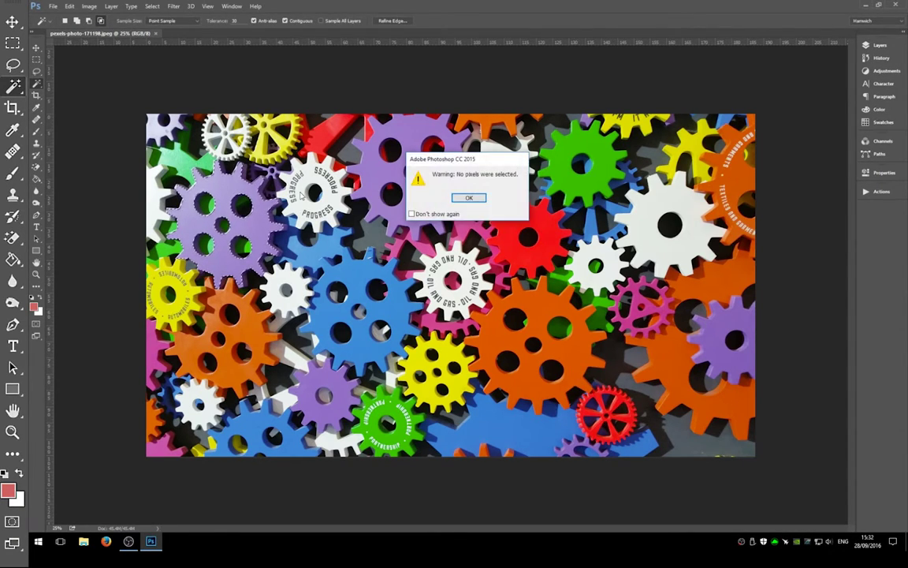
{"action": "left_click", "coordinate": [468, 198]}
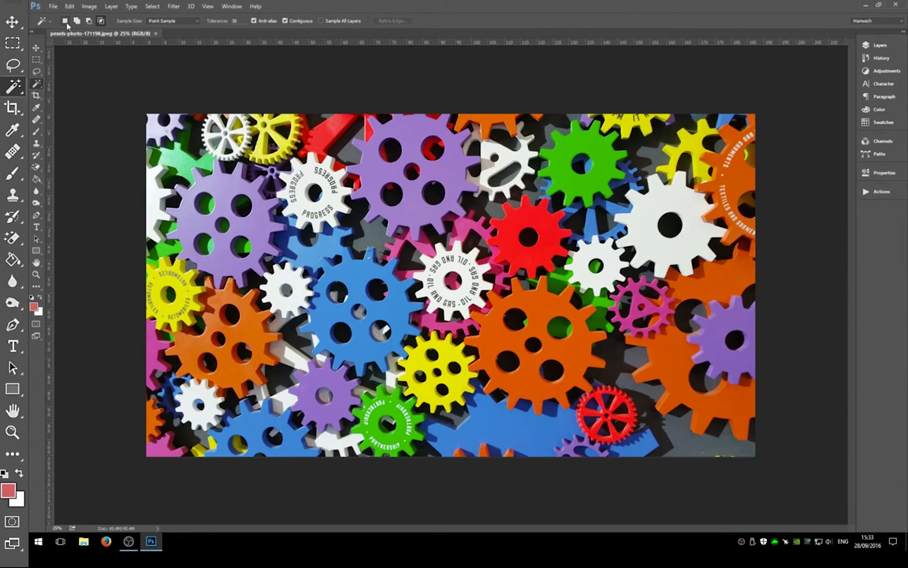
Return to New selection and, at Tolerance 10, select the top-centre then the left purple gear.
{"action": "left_click", "coordinate": [66, 21]}
{"action": "left_click", "coordinate": [411, 131]}
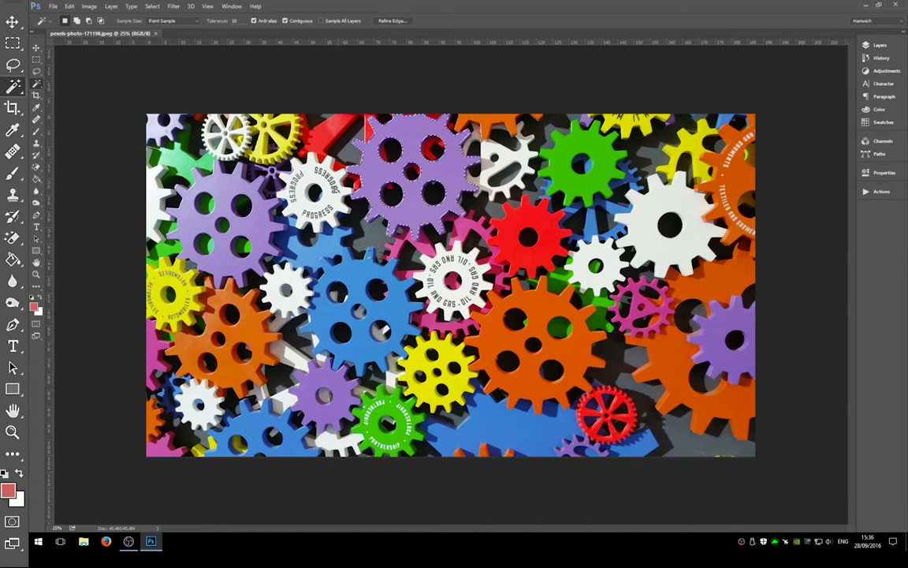
{"action": "left_click", "coordinate": [259, 233]}
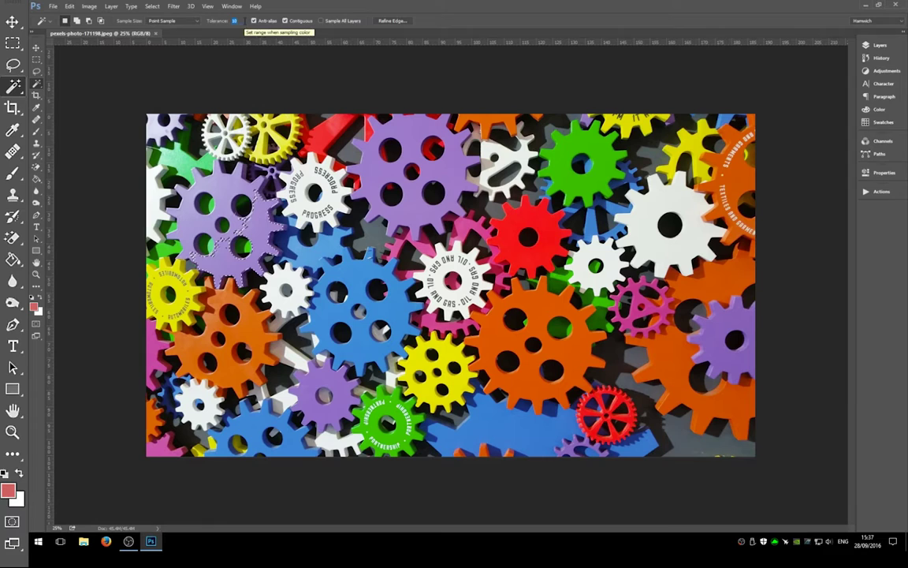
At Tolerance 60, clear the selection and reselect the top and left purple gears.
{"action": "type", "text": "60"}
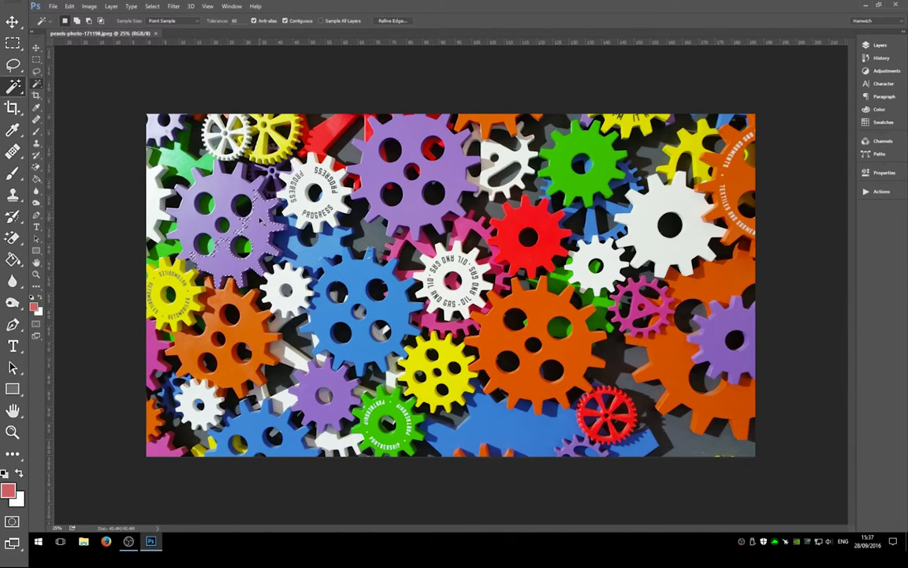
{"action": "key", "text": "ctrl+d"}
{"action": "left_click", "coordinate": [379, 127]}
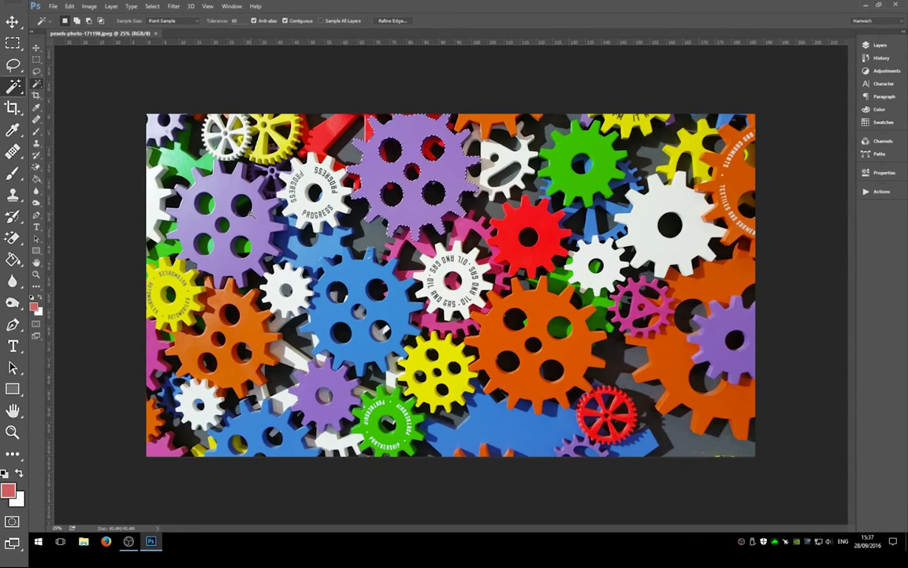
{"action": "left_click", "coordinate": [254, 231], "text": "shift"}
Turn off Contiguous, deselect, and pick every orange gear with a single Magic Wand click.
{"action": "left_click", "coordinate": [288, 23]}
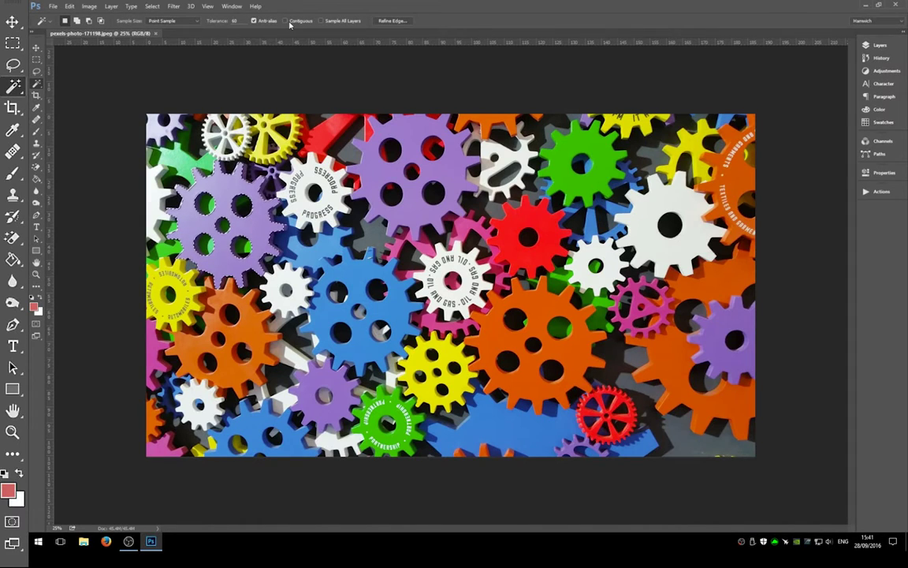
{"action": "key", "text": "ctrl+d"}
{"action": "left_click", "coordinate": [540, 309]}
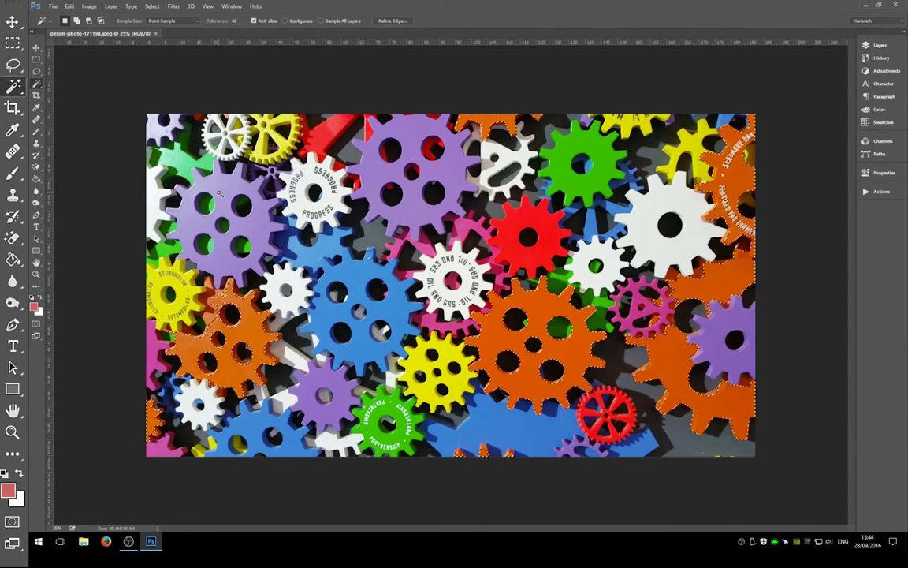
Clear the orange selection and switch to the Quick Selection Tool with a larger brush.
{"action": "key", "text": "ctrl+d"}
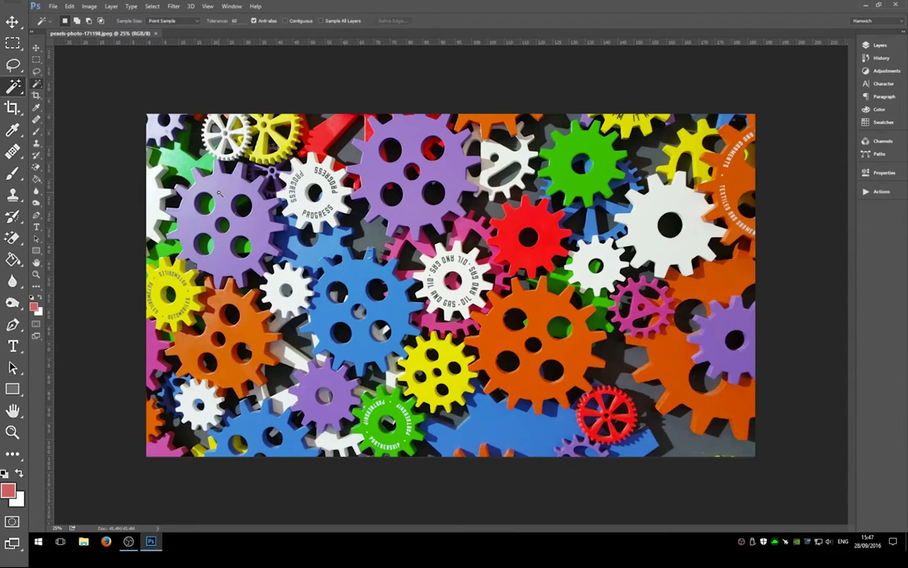
{"action": "left_click", "coordinate": [14, 93]}
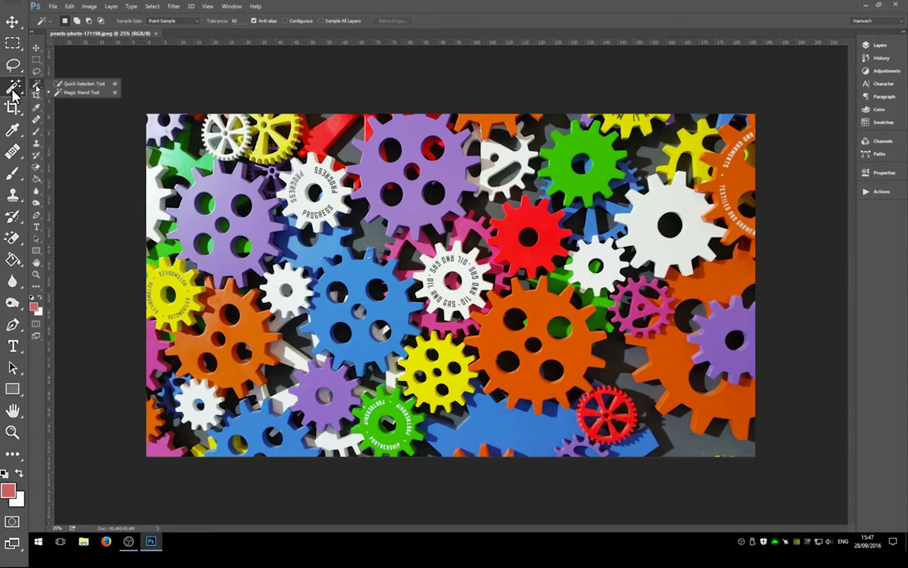
{"action": "left_click", "coordinate": [83, 83]}
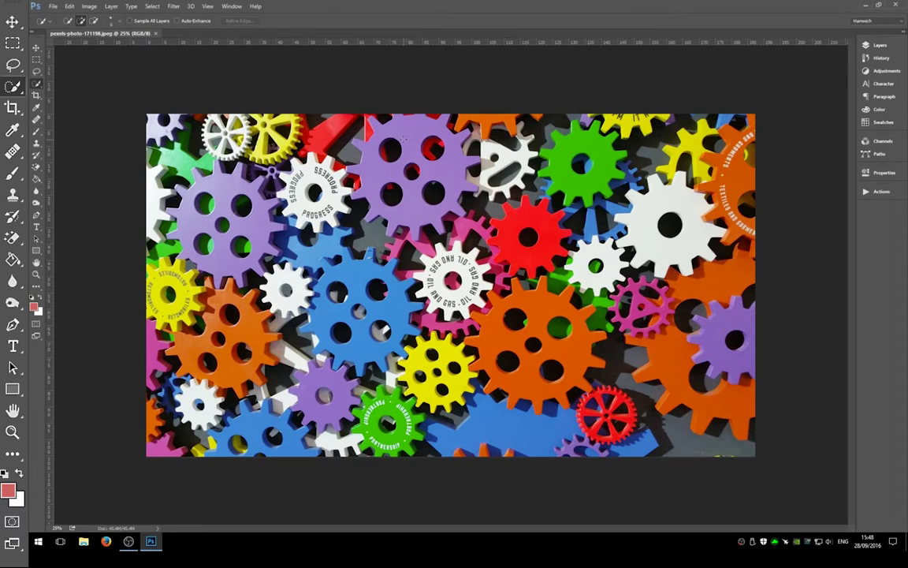
{"action": "key", "text": "bracketright"}
Paint over both purple gears, the blue gear, the red gear and the bottom blue area.
{"action": "mouse_move", "coordinate": [386, 125]}
{"action": "left_mouse_down"}
{"action": "mouse_move", "coordinate": [398, 120]}
{"action": "mouse_move", "coordinate": [359, 130]}
{"action": "mouse_move", "coordinate": [418, 135]}
{"action": "mouse_move", "coordinate": [425, 150]}
{"action": "left_mouse_up"}
{"action": "mouse_move", "coordinate": [230, 165]}
{"action": "left_mouse_down"}
{"action": "mouse_move", "coordinate": [206, 197]}
{"action": "mouse_move", "coordinate": [244, 225]}
{"action": "mouse_move", "coordinate": [172, 163]}
{"action": "left_mouse_up"}
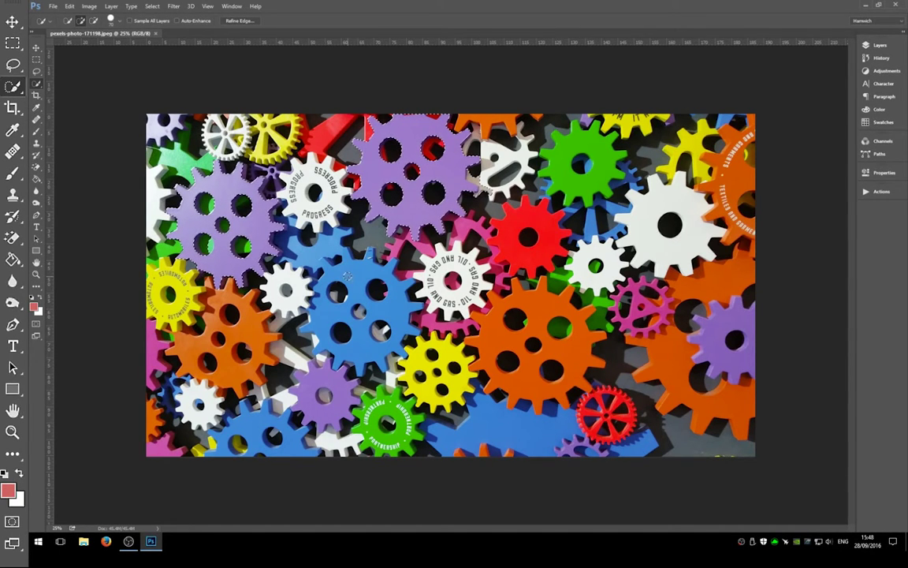
{"action": "left_click_drag", "start_coordinate": [338, 276], "coordinate": [391, 310]}
{"action": "left_click", "coordinate": [534, 219]}
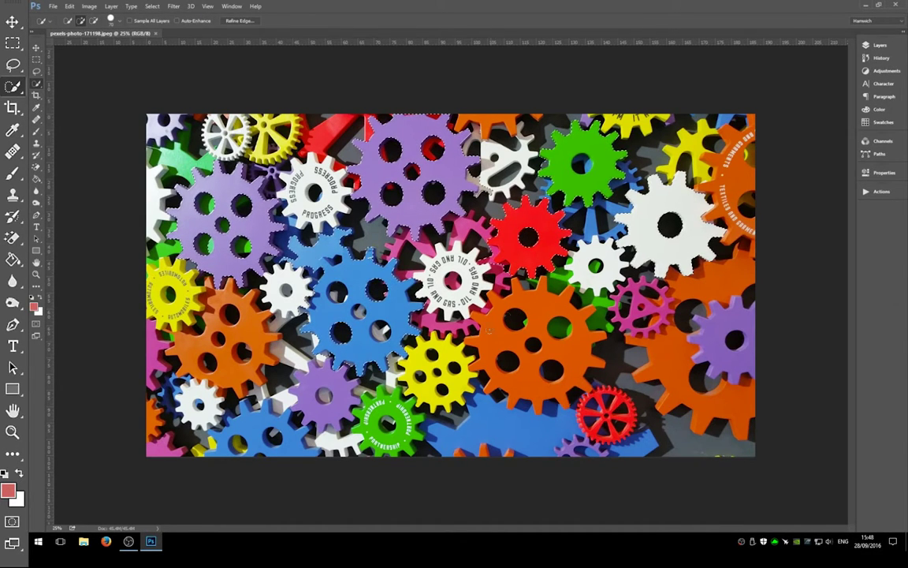
{"action": "left_click_drag", "start_coordinate": [498, 428], "coordinate": [519, 430]}
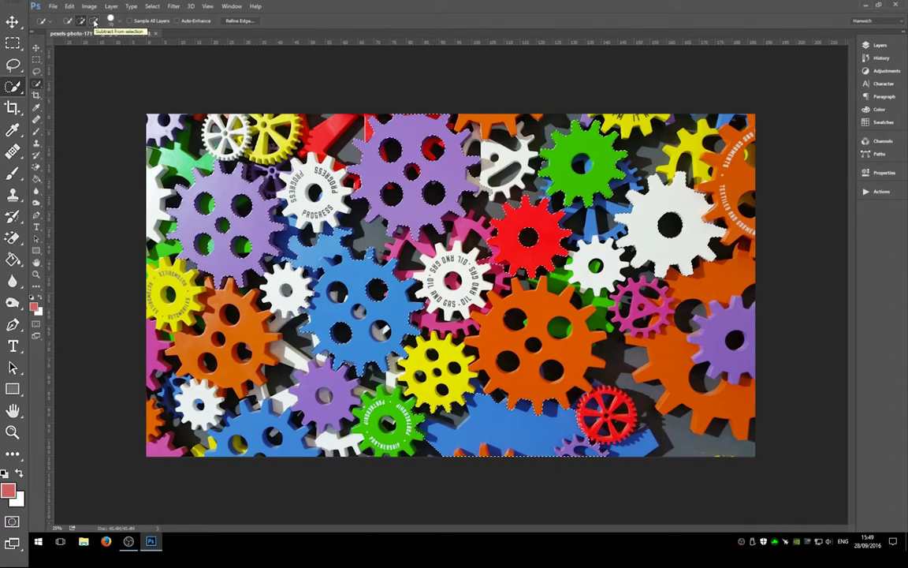
Set the Quick Selection brush to Subtract from selection.
{"action": "left_click", "coordinate": [95, 21]}
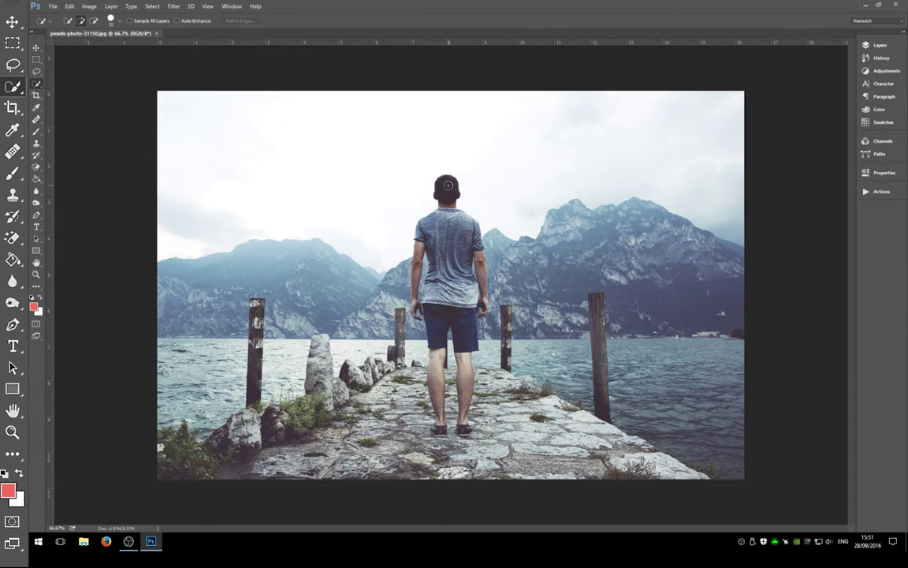
Paint the man's head, shirt and legs, the rocky pier, left foreground and right-hand posts into the selection.
{"action": "left_click", "coordinate": [448, 193]}
{"action": "mouse_move", "coordinate": [447, 193]}
{"action": "left_mouse_down"}
{"action": "mouse_move", "coordinate": [440, 219]}
{"action": "mouse_move", "coordinate": [479, 258]}
{"action": "mouse_move", "coordinate": [481, 294]}
{"action": "mouse_move", "coordinate": [454, 312]}
{"action": "left_mouse_up"}
{"action": "left_click", "coordinate": [427, 364]}
{"action": "mouse_move", "coordinate": [276, 352]}
{"action": "left_mouse_down"}
{"action": "mouse_move", "coordinate": [270, 416]}
{"action": "mouse_move", "coordinate": [230, 361]}
{"action": "mouse_move", "coordinate": [231, 279]}
{"action": "left_mouse_up"}
{"action": "left_click_drag", "start_coordinate": [223, 436], "coordinate": [162, 398]}
{"action": "mouse_move", "coordinate": [387, 405]}
{"action": "left_mouse_down"}
{"action": "mouse_move", "coordinate": [465, 407]}
{"action": "mouse_move", "coordinate": [438, 341]}
{"action": "mouse_move", "coordinate": [595, 420]}
{"action": "mouse_move", "coordinate": [575, 426]}
{"action": "mouse_move", "coordinate": [560, 410]}
{"action": "mouse_move", "coordinate": [539, 350]}
{"action": "mouse_move", "coordinate": [599, 317]}
{"action": "mouse_move", "coordinate": [598, 299]}
{"action": "mouse_move", "coordinate": [598, 360]}
{"action": "left_mouse_up"}
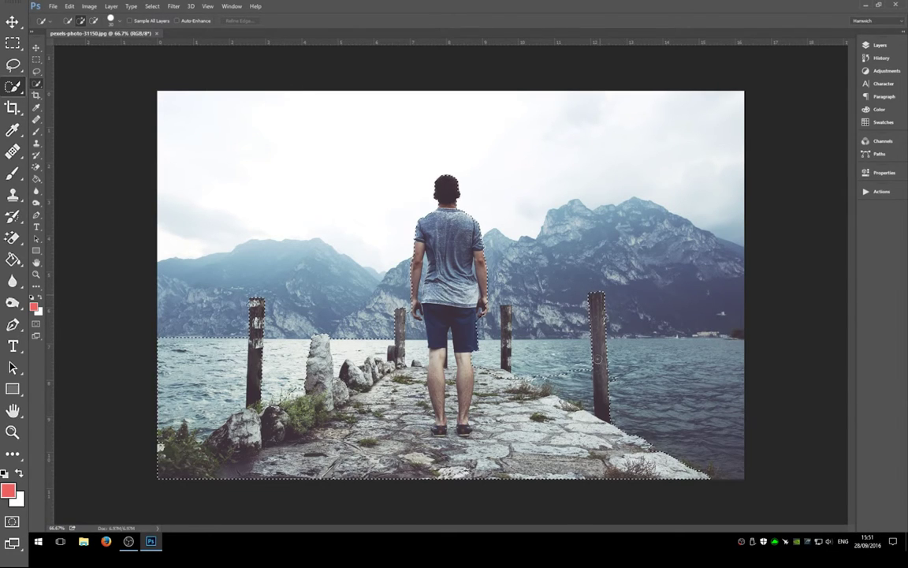
{"action": "left_click_drag", "start_coordinate": [455, 324], "coordinate": [455, 311]}
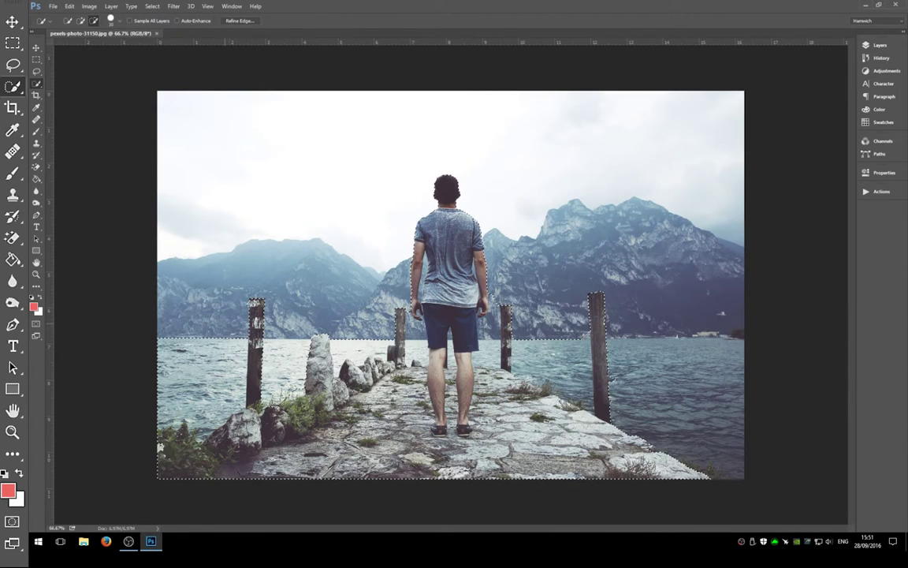
Subtract the left water, add back the post's edge and man's head, trimming between his legs.
{"action": "left_click", "coordinate": [200, 361], "text": "alt"}
{"action": "left_click", "coordinate": [193, 386], "text": "alt"}
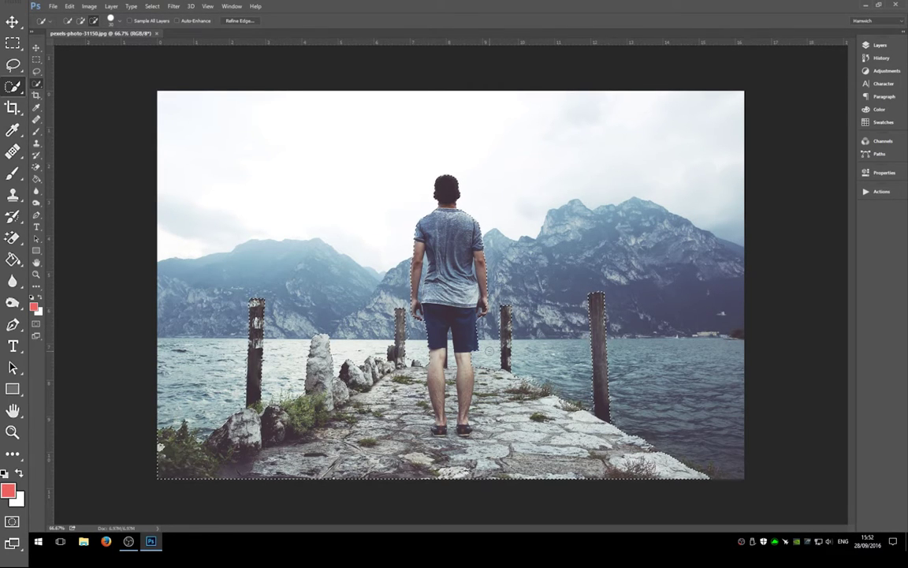
{"action": "left_click", "coordinate": [471, 348], "text": "alt"}
{"action": "left_click", "coordinate": [395, 324]}
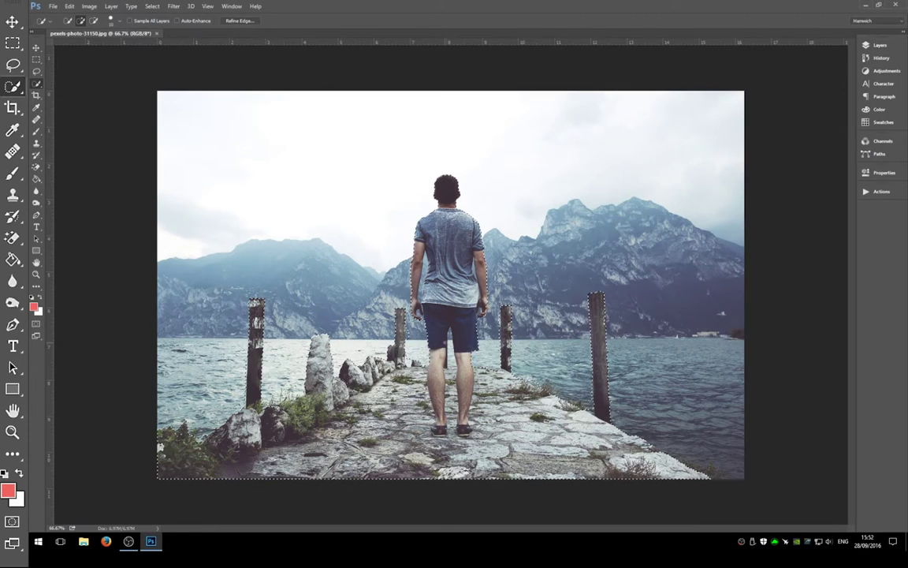
{"action": "key", "text": "alt"}
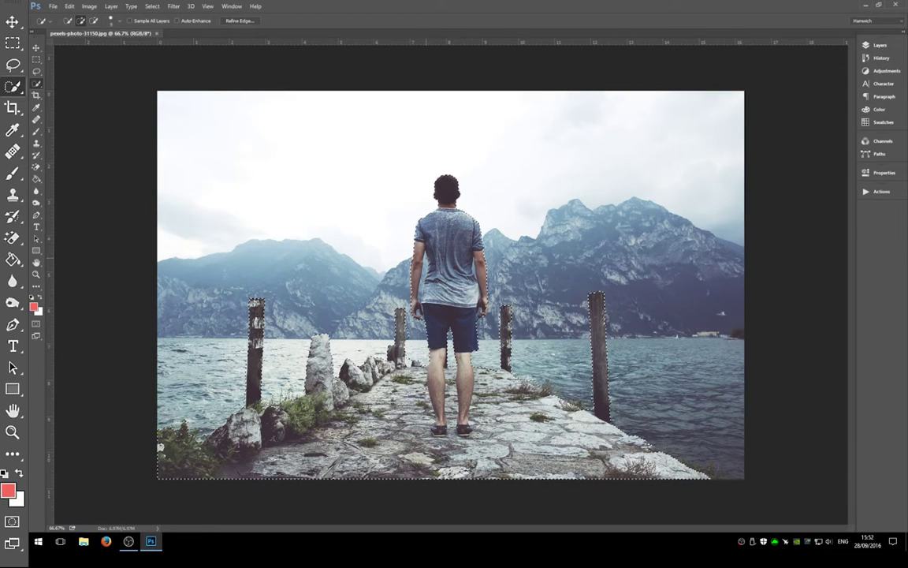
{"action": "key", "text": "alt"}
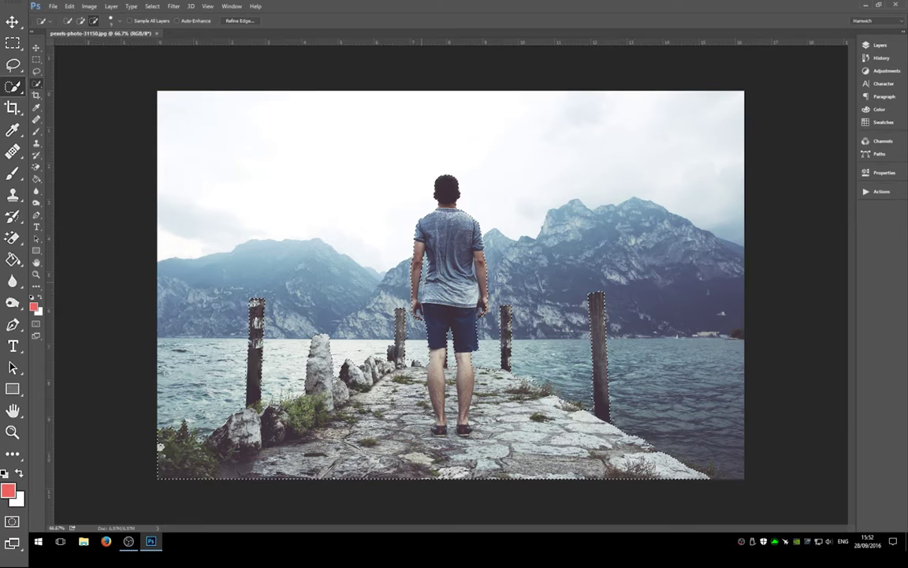
{"action": "left_click", "coordinate": [445, 187]}
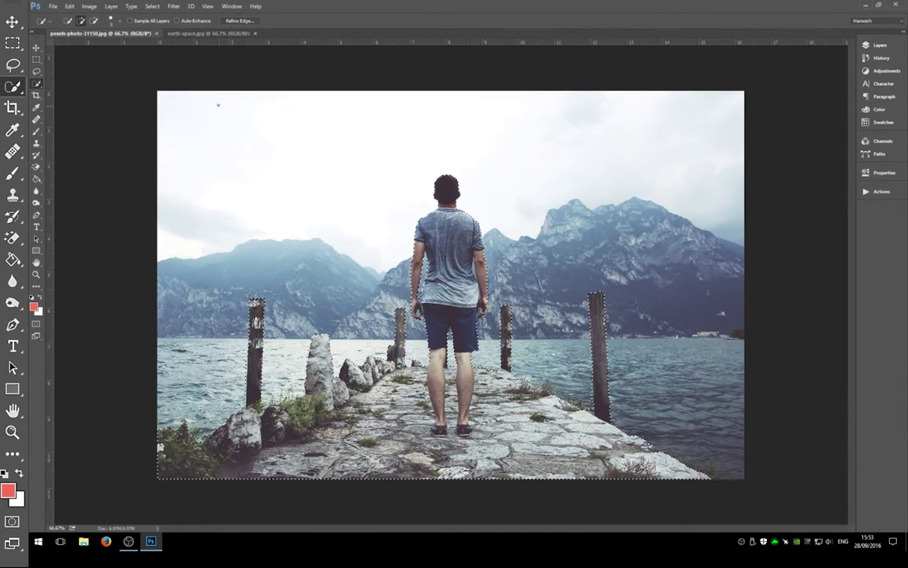
Paste the man-and-pier cutout into earth-space.jpg as Layer 1 and move it down-left toward the canvas bottom.
{"action": "left_click", "coordinate": [188, 34]}
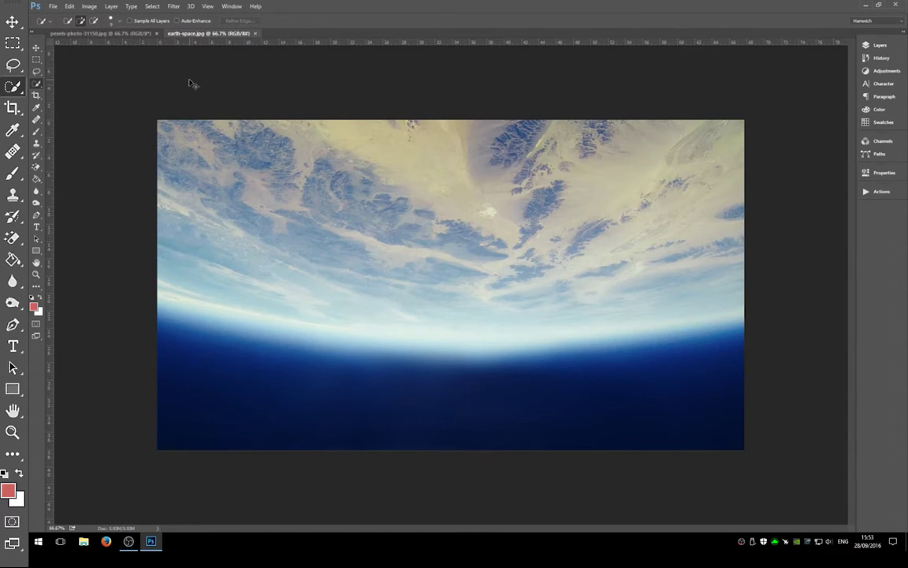
{"action": "key", "text": "ctrl+v"}
{"action": "key", "text": "v"}
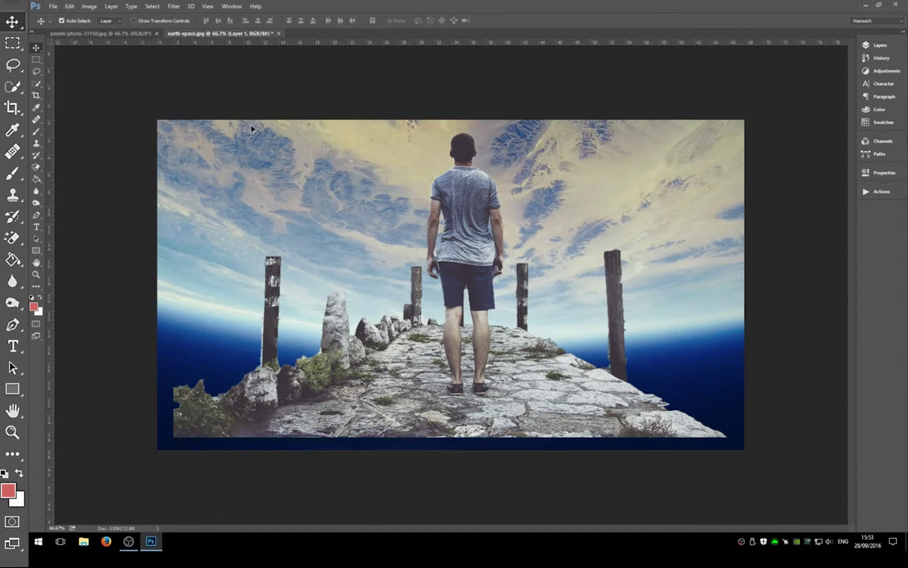
{"action": "left_click_drag", "start_coordinate": [461, 210], "coordinate": [448, 224]}
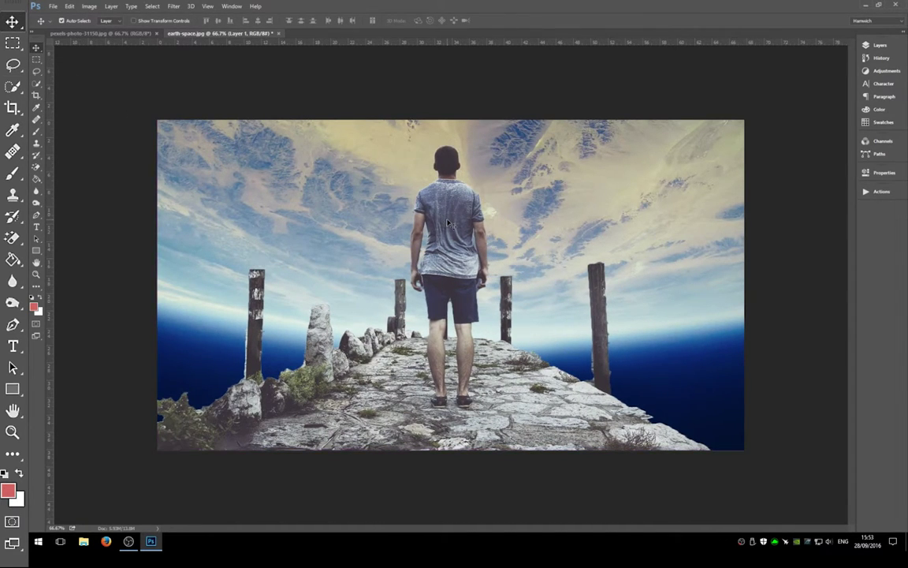
Scale the pasted man-and-pier layer down slightly with Free Transform and commit the new size.
{"action": "key", "text": "ctrl+t"}
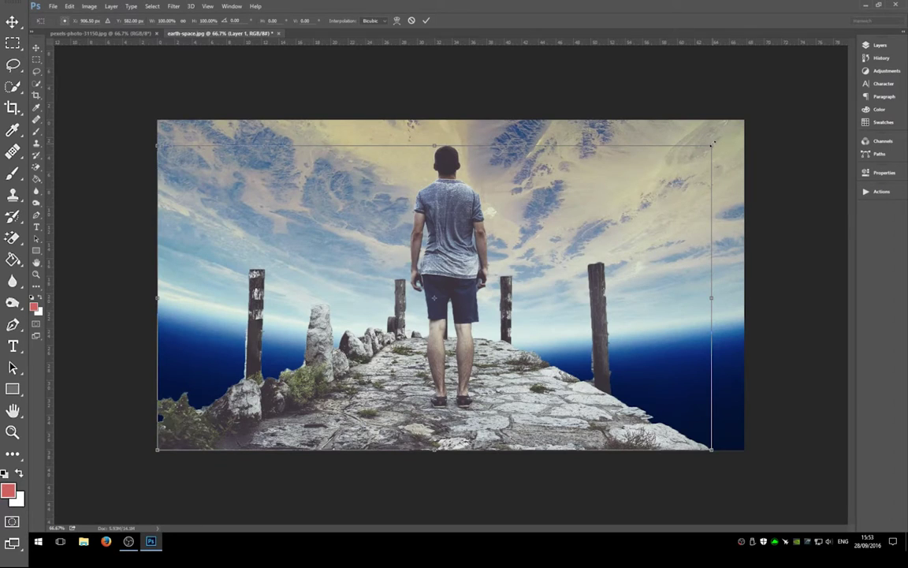
{"action": "left_click_drag", "start_coordinate": [714, 144], "coordinate": [651, 206]}
{"action": "key", "text": "Return"}
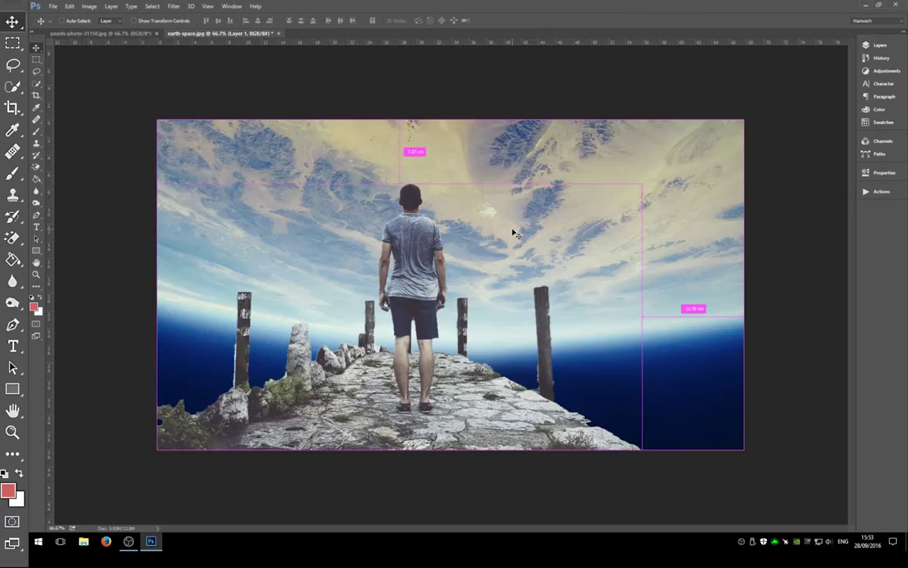
Zoom in to inspect the cut-out edges around the shirt and posts, then fit the whole composition on screen.
{"action": "scroll", "coordinate": [513, 234], "scroll_direction": "up", "scroll_amount": 4}
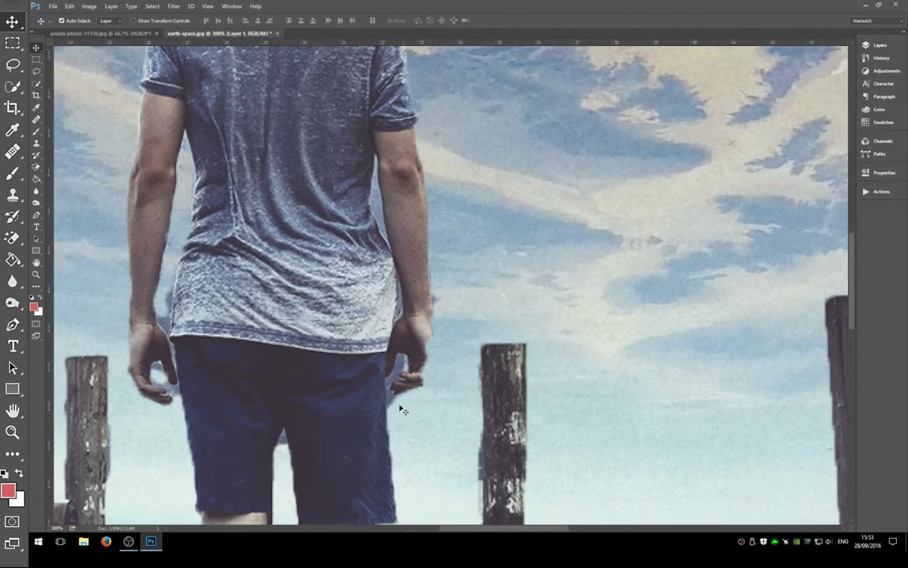
{"action": "left_click_drag", "start_coordinate": [400, 409], "coordinate": [421, 299]}
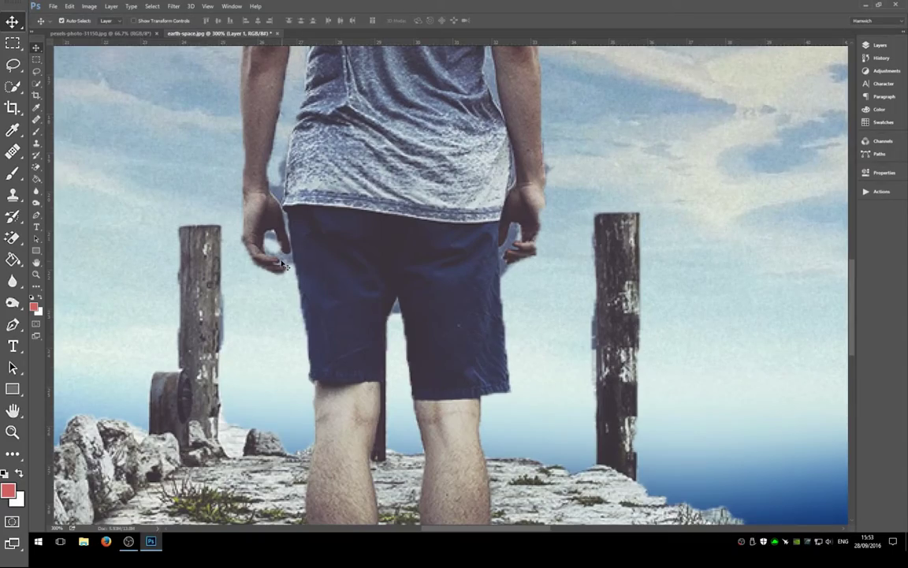
{"action": "left_click_drag", "start_coordinate": [270, 104], "coordinate": [402, 288]}
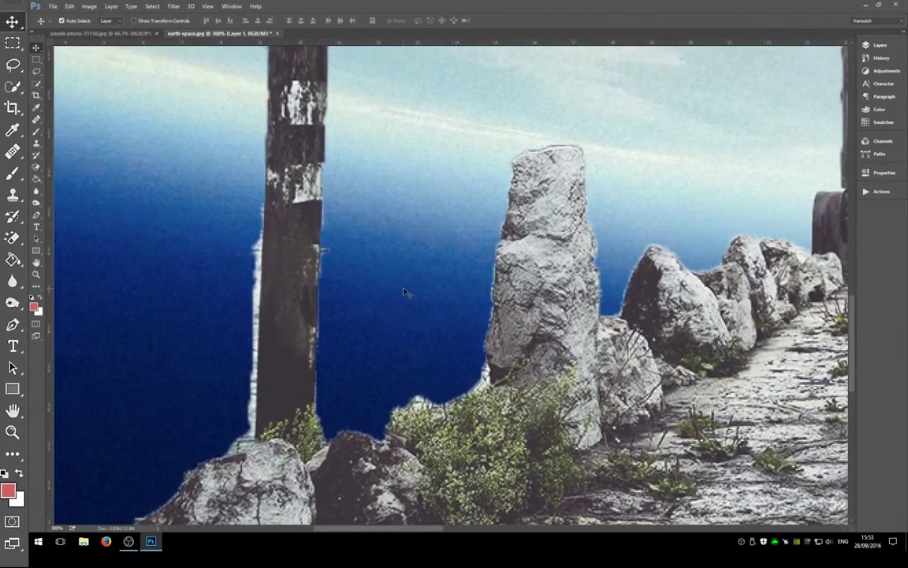
{"action": "key", "text": "ctrl+0"}
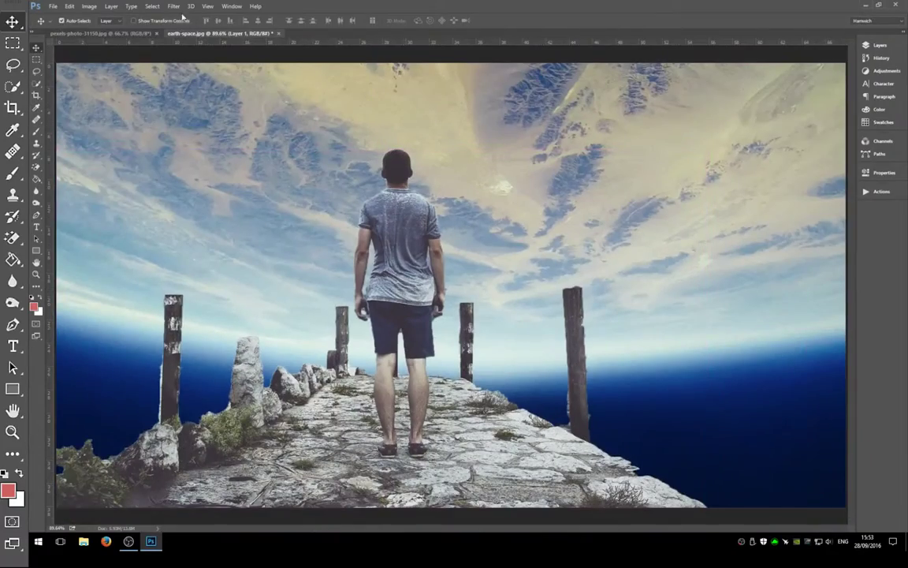
{"action": "left_click", "coordinate": [35, 71]}
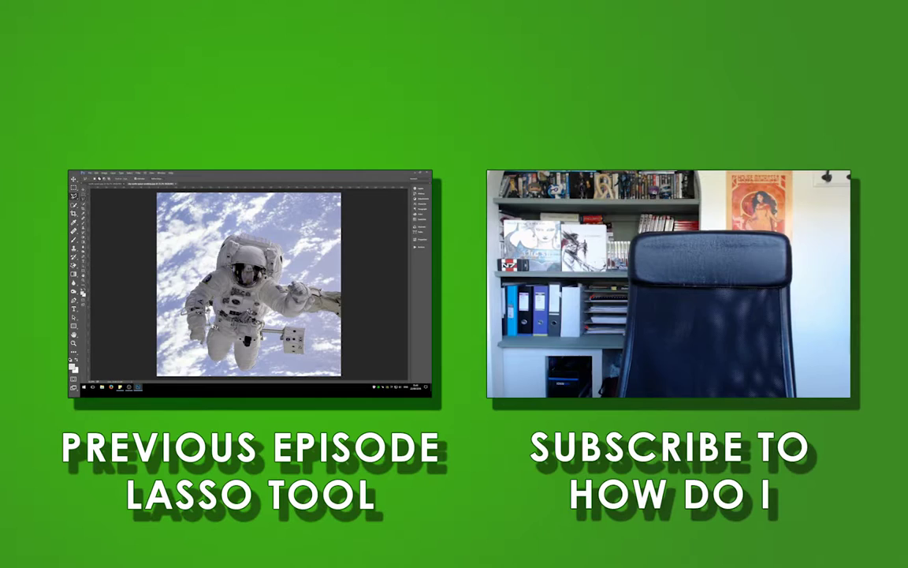